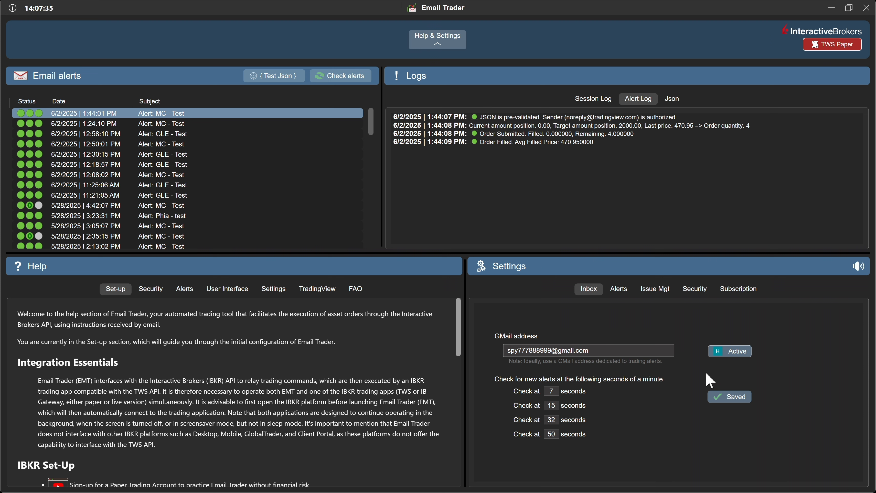
Step: In Trader Workstation, check API Settings and Precautions for ActiveX and Socket Clients, then close the configuration
click(831, 11)
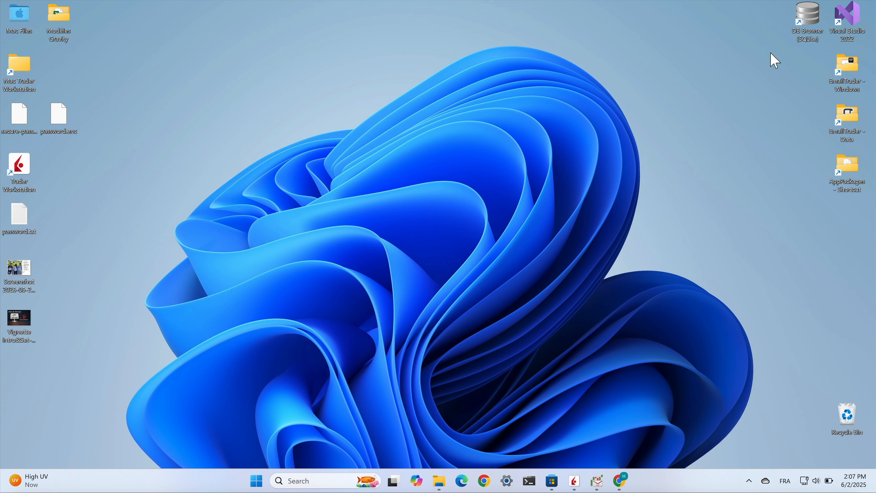
click(576, 485)
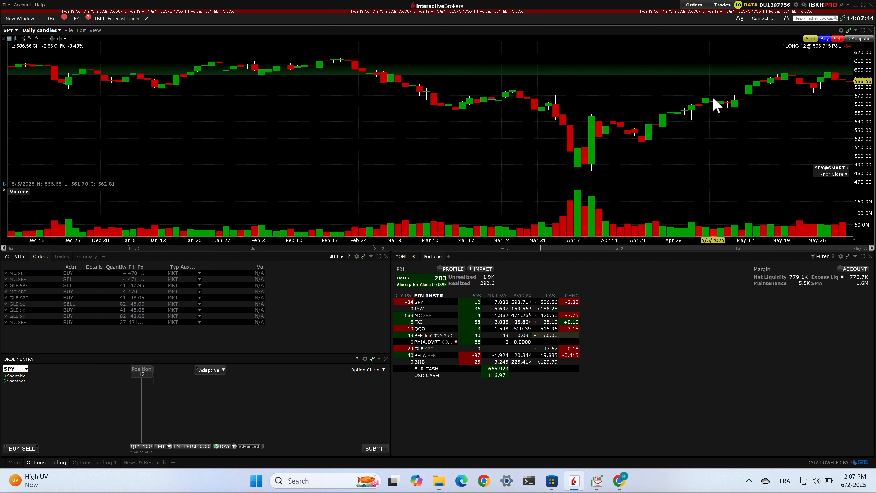
click(841, 31)
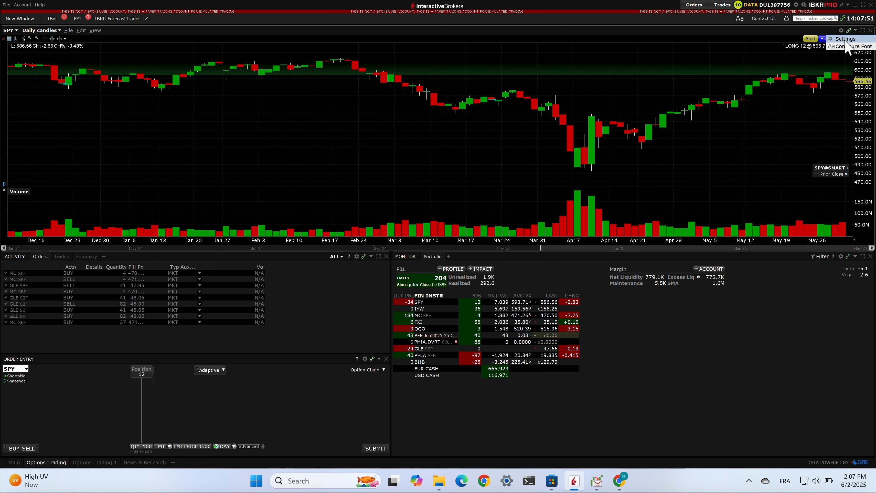
click(844, 39)
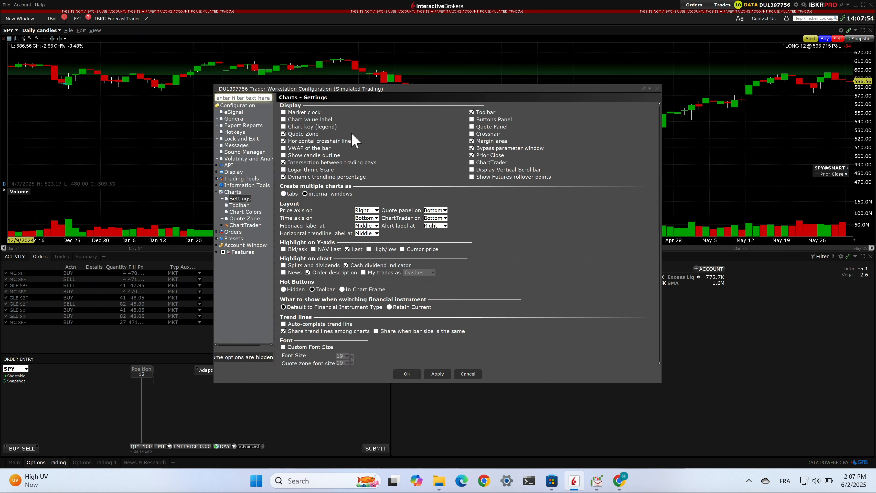
click(216, 192)
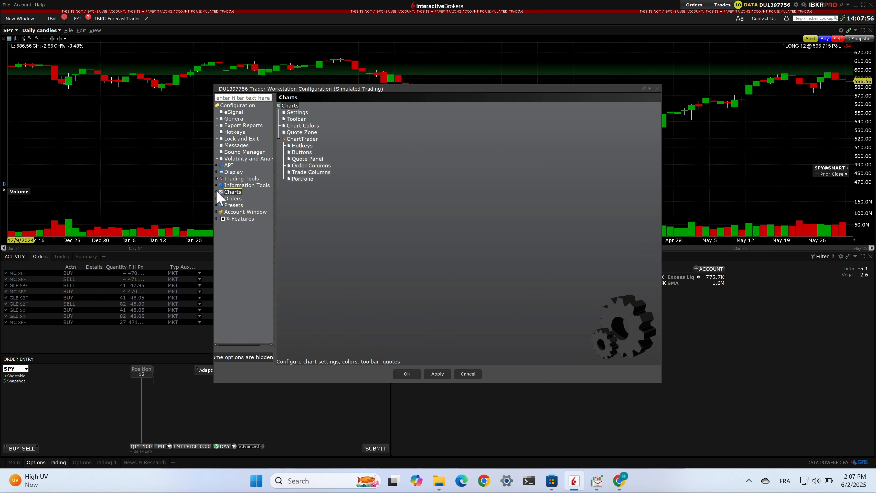
click(216, 165)
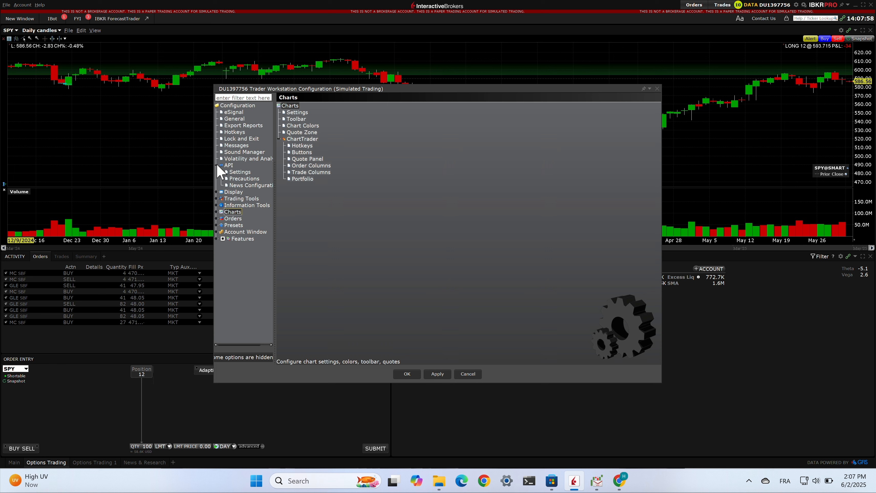
click(242, 172)
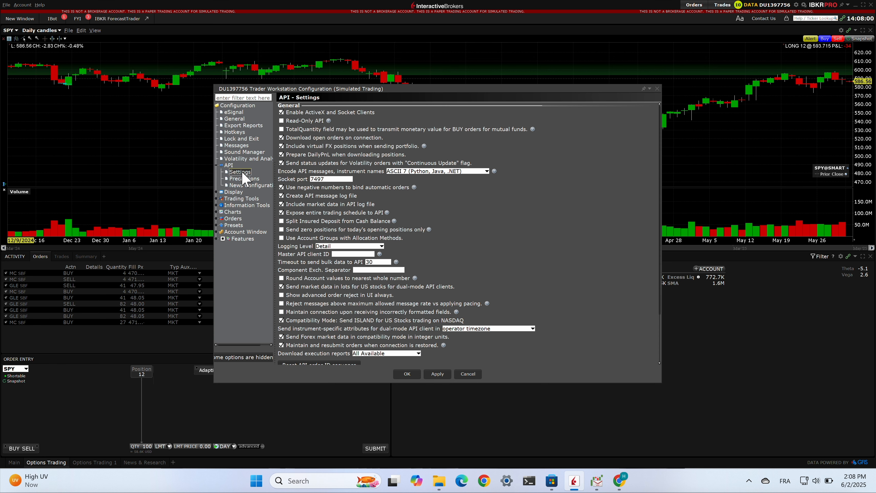
click(242, 179)
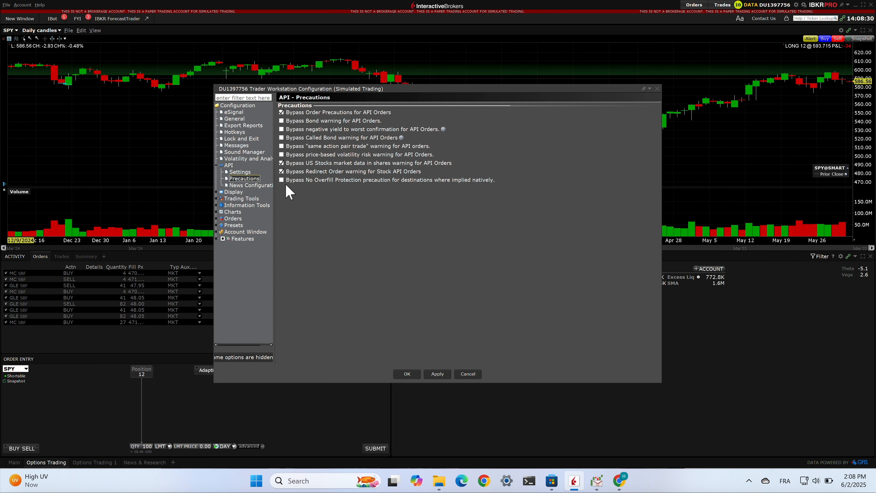
click(657, 88)
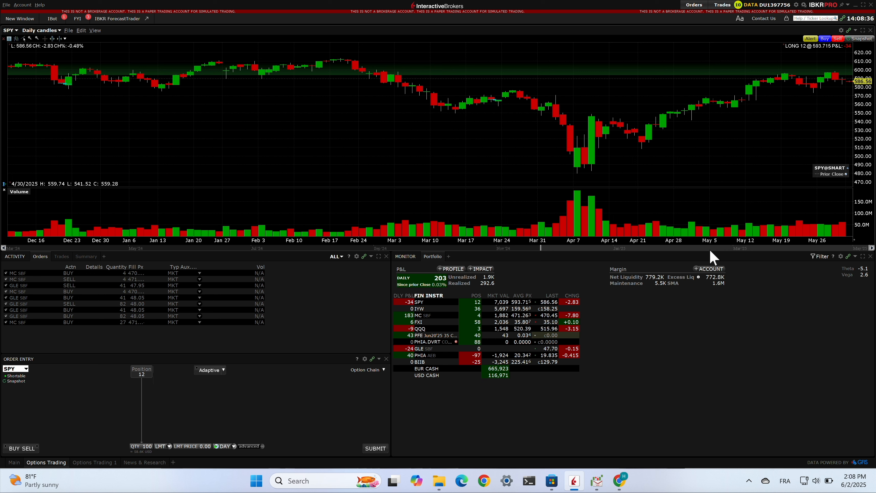
mouse_move(620, 478)
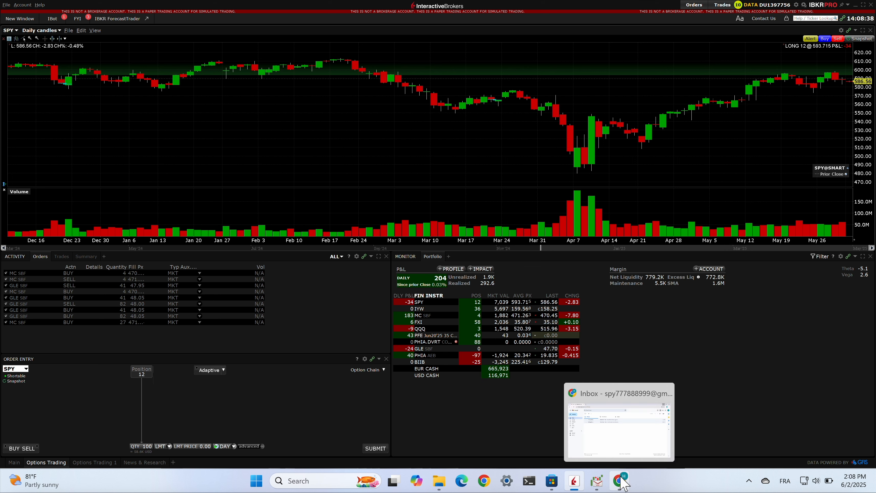
Step: In Chrome's Gmail, read the 'Alert: MC - Test' IBKR-BEGIN email and open Quick settings
right_click(621, 480)
click(620, 480)
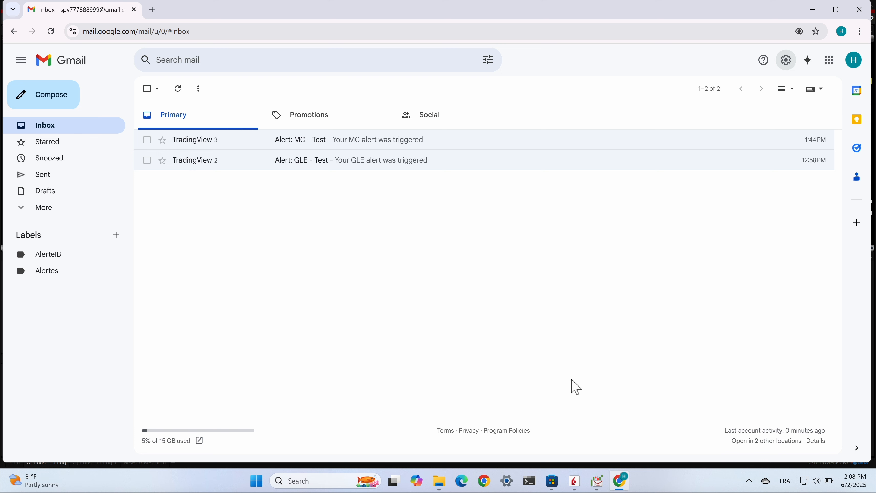
click(326, 140)
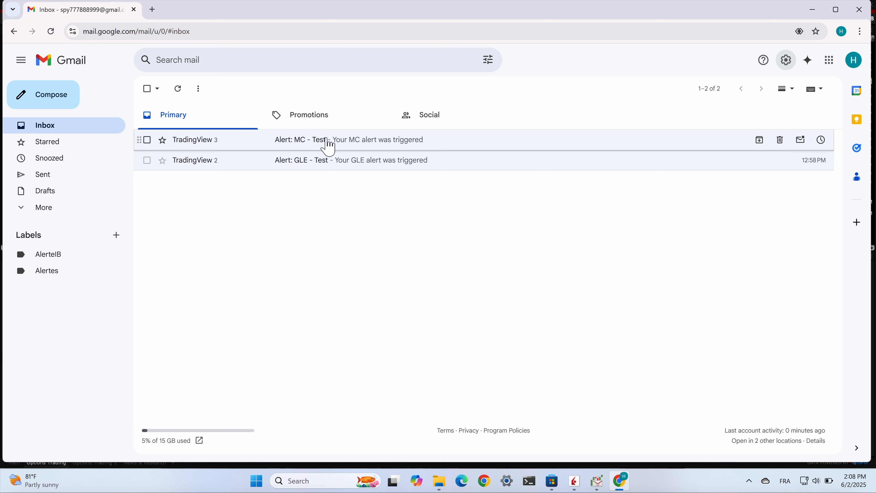
scroll(619, 356, down, 3)
scroll(620, 356, down, 3)
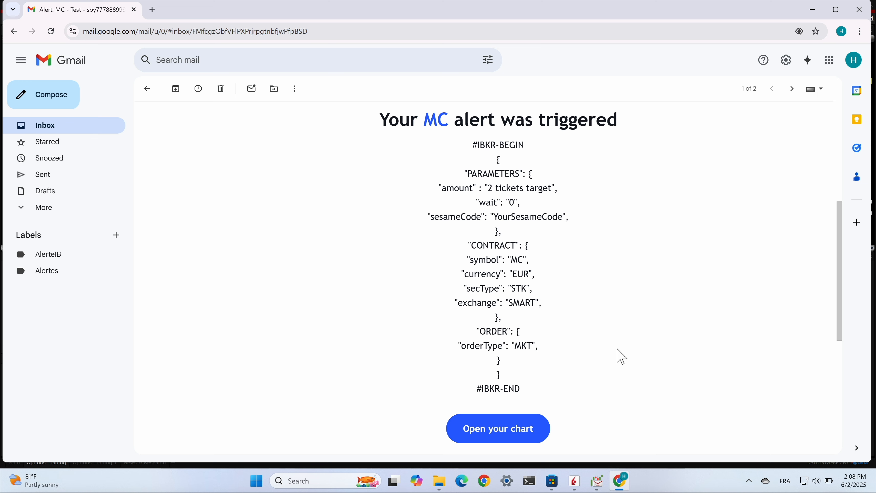
scroll(620, 356, up, 8)
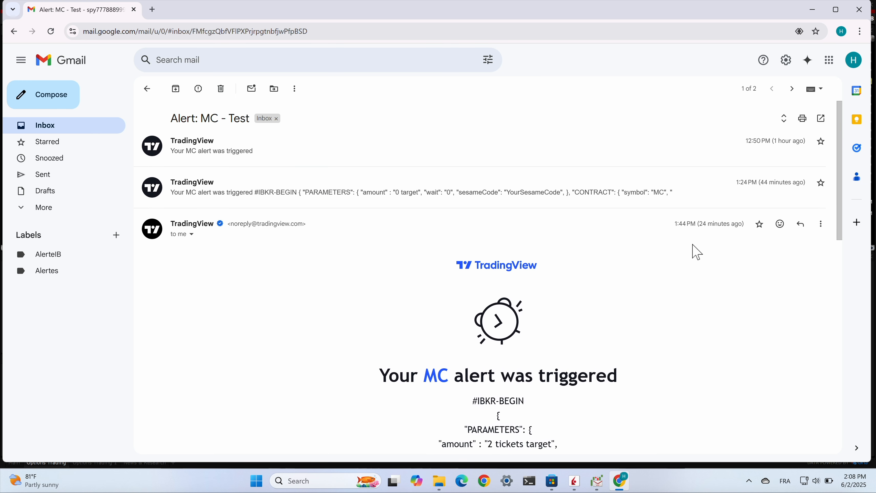
click(786, 60)
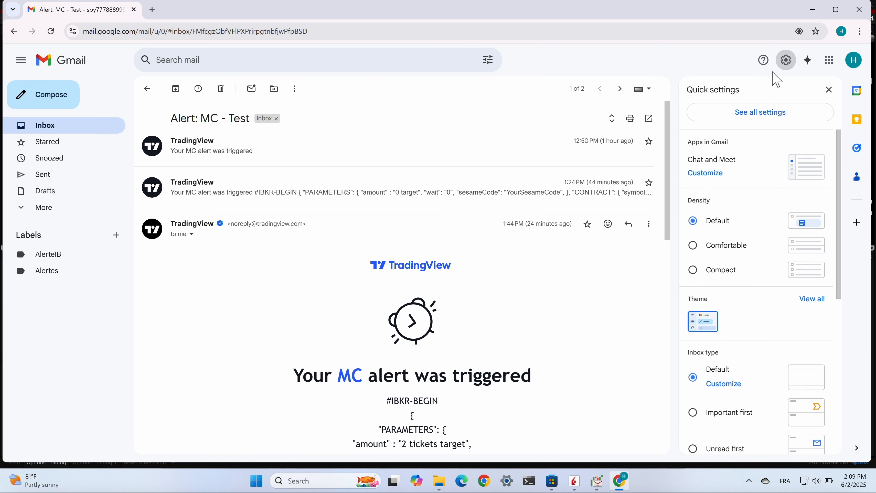
Step: Open the TradingView ALERT filter for editing under Filters and Blocked Addresses
click(776, 117)
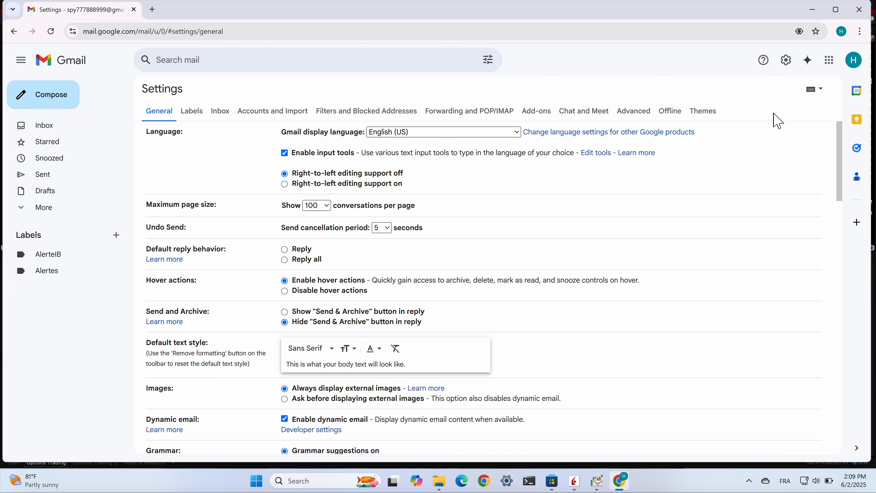
click(366, 111)
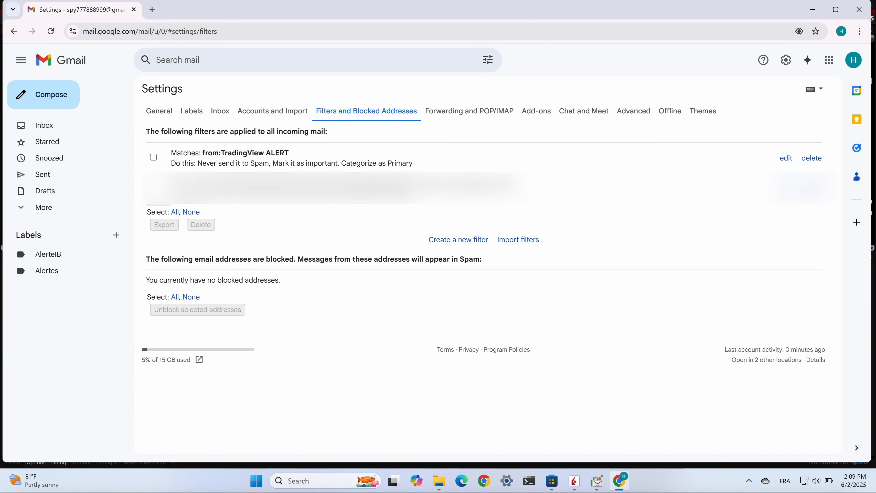
drag(340, 164, 417, 165)
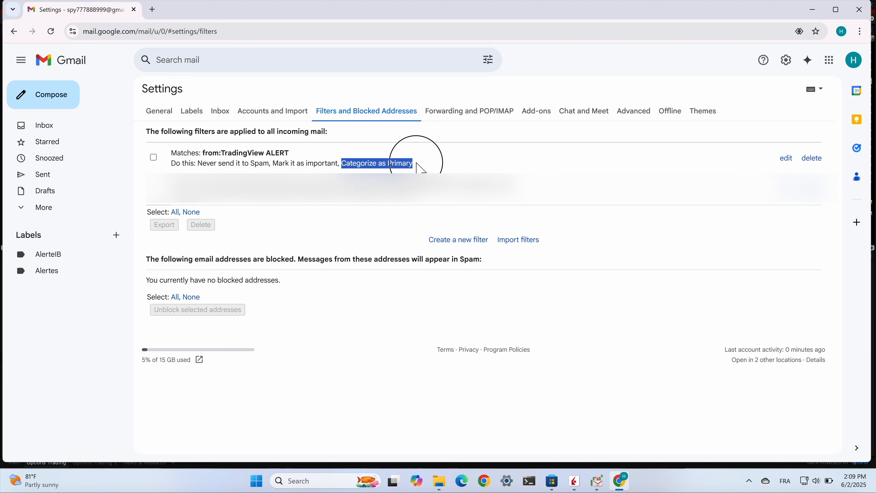
click(788, 161)
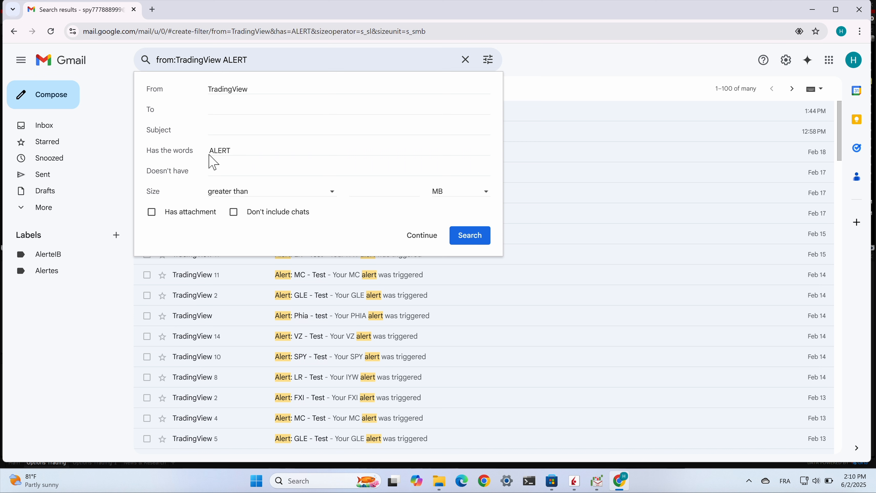
drag(213, 153, 236, 152)
Step: Set the filter to never send to Spam, always mark important, categorize as Primary, and update it
click(420, 238)
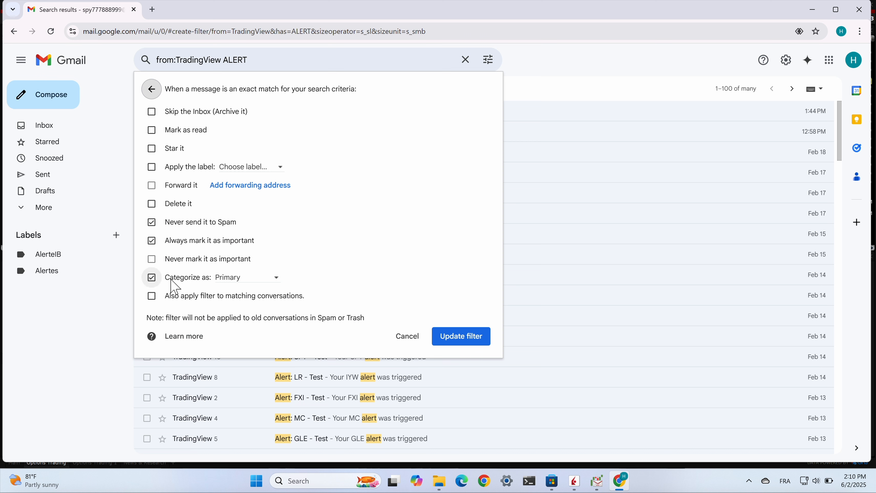
click(280, 278)
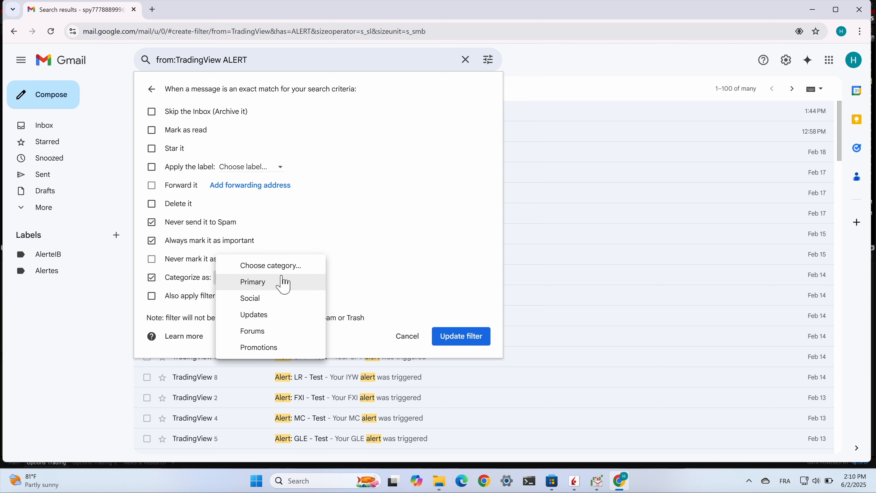
click(275, 282)
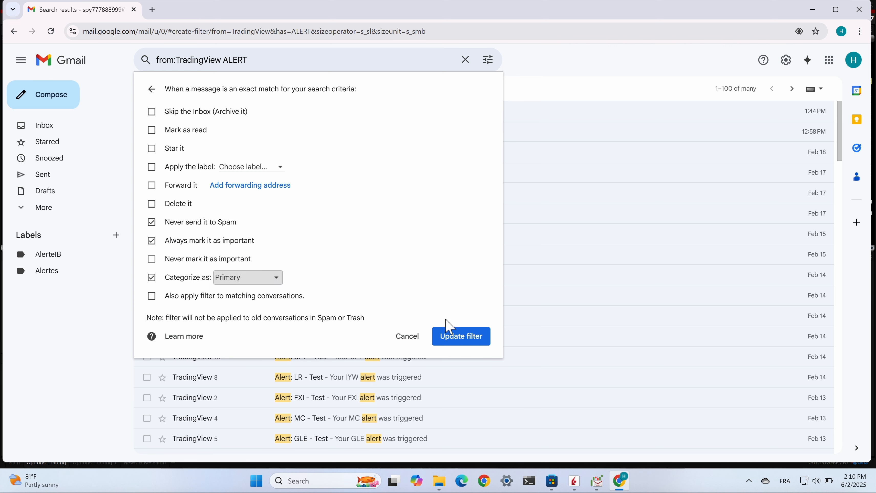
click(456, 343)
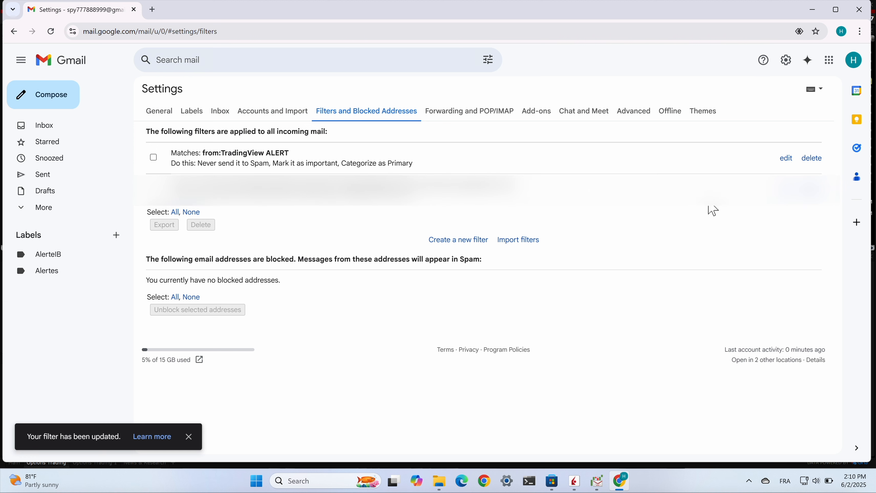
click(813, 10)
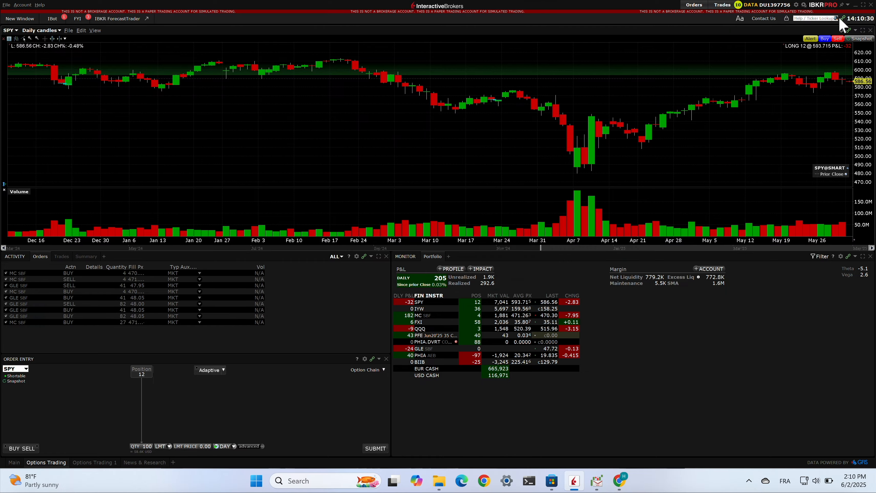
Step: Back in Email Trader, keep Gmail connected and review inbox checks at 7, 15, 32 and 50 seconds
click(854, 5)
click(597, 481)
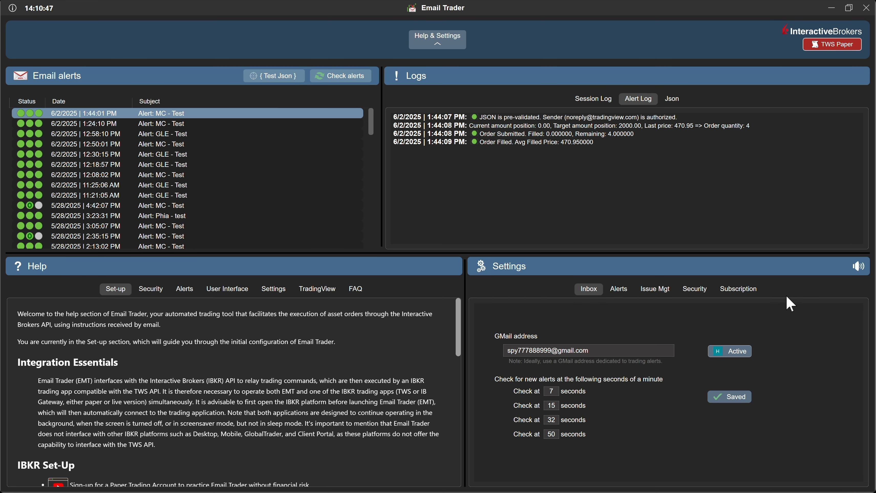
click(617, 348)
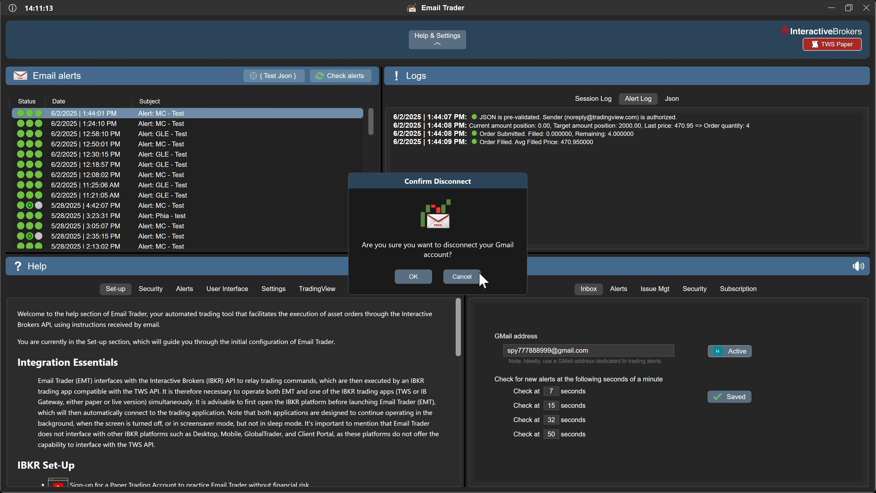
click(473, 277)
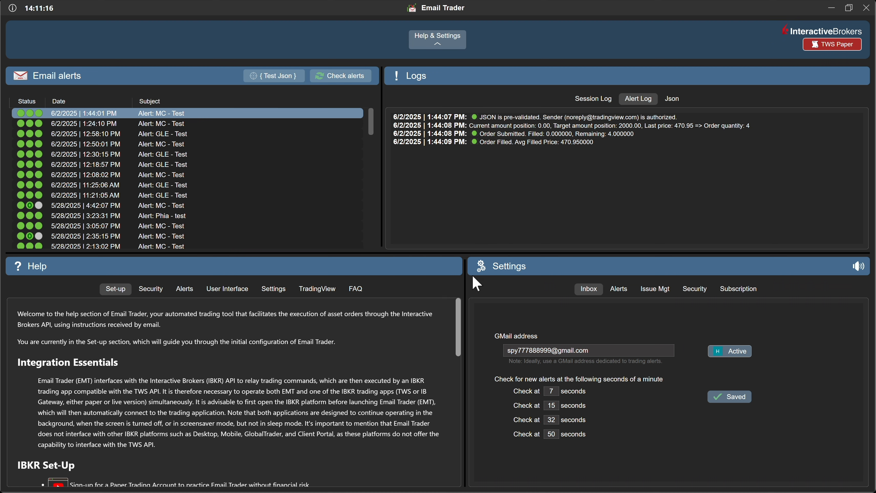
click(556, 392)
click(559, 406)
click(559, 434)
Step: In Alerts settings, change the Trade entry lifespan from ∞ to 300 seconds
click(620, 293)
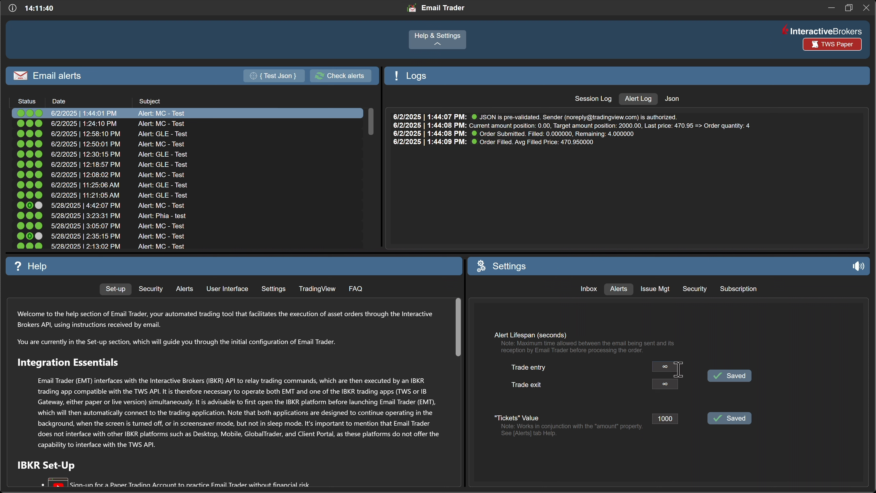
double_click(675, 368)
text(300)
key(Return)
Step: Show the Json log of the 12:50:01 PM MC alert and highlight its tickets, EUR and MC values
click(672, 100)
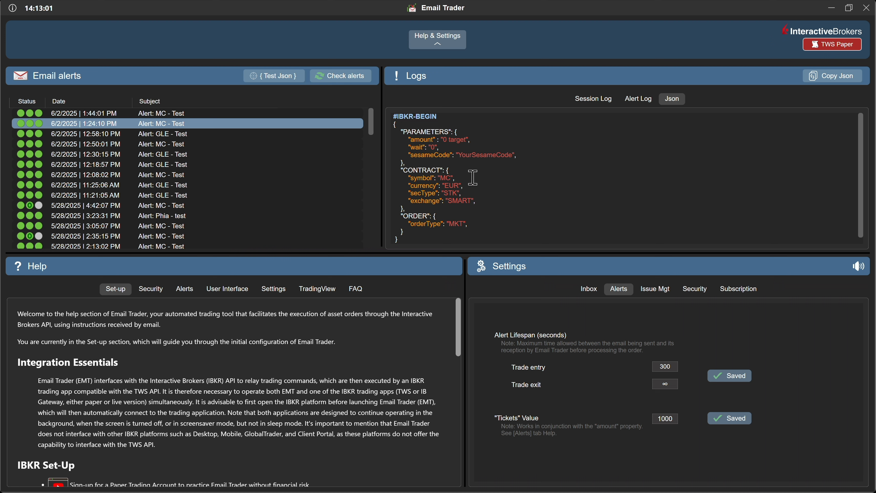
click(173, 134)
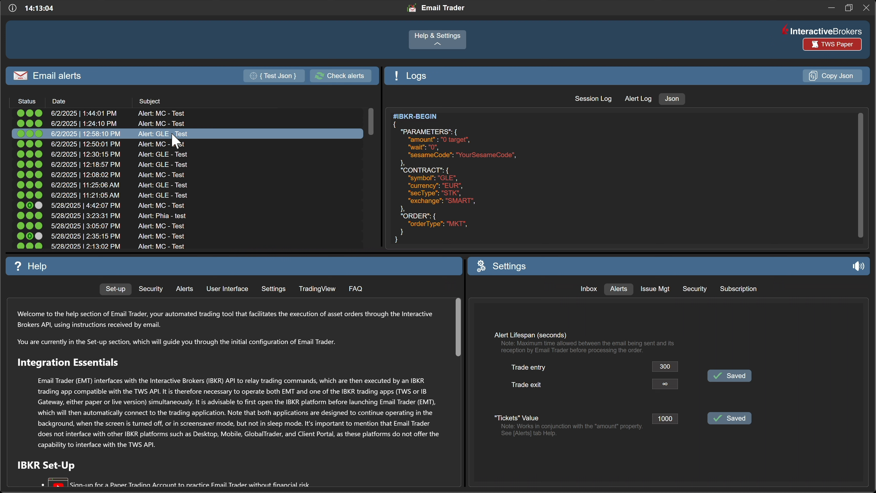
click(173, 148)
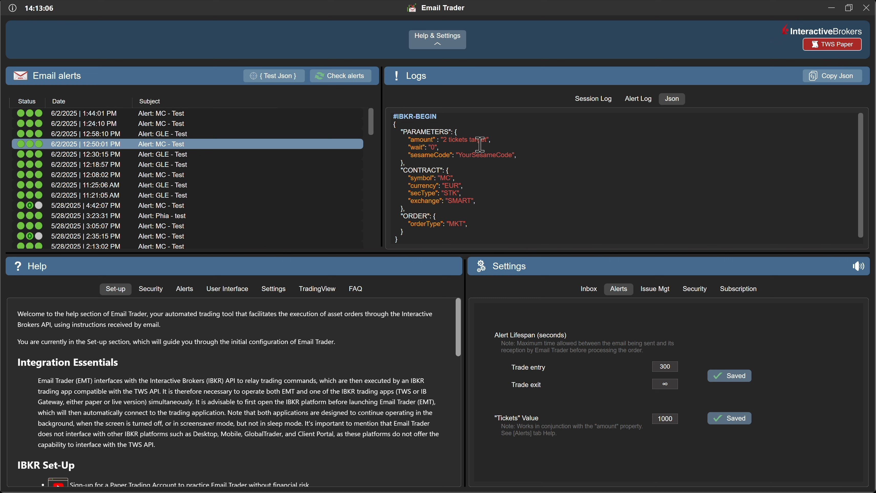
double_click(461, 140)
click(511, 165)
double_click(456, 186)
double_click(448, 178)
Step: Open Issue Mgt settings and look over the PriceBook contract price table, then close it
click(658, 292)
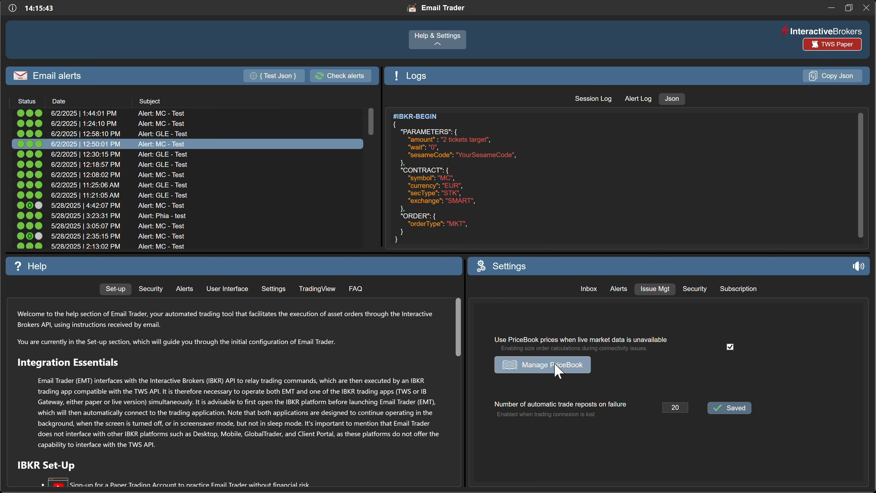
click(556, 366)
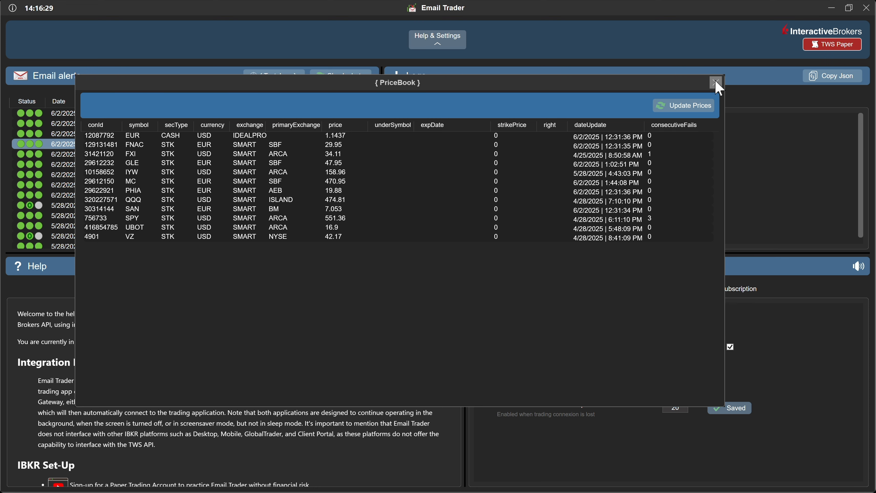
click(715, 82)
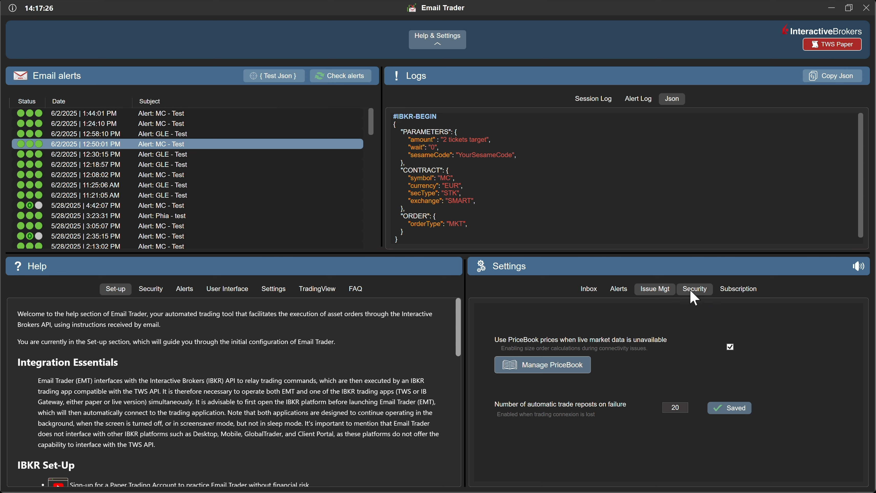
Step: In Security settings, leave password authentication off and inspect the Sesame Code value
click(691, 292)
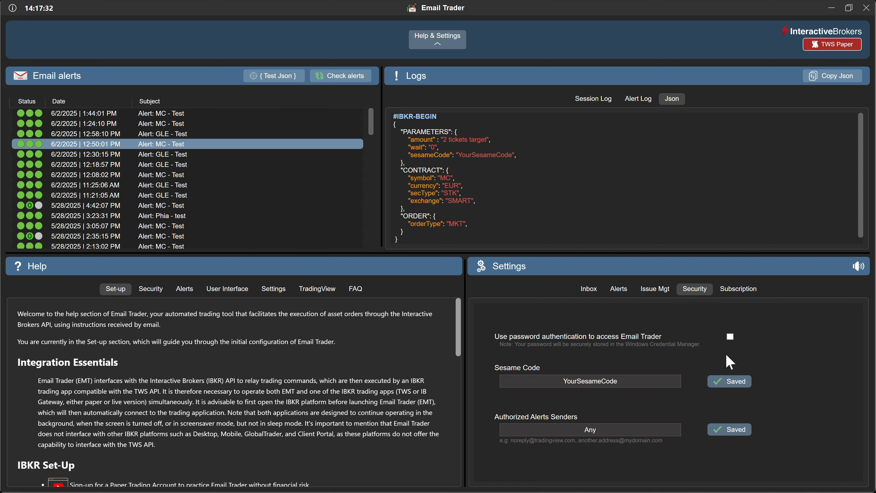
click(730, 337)
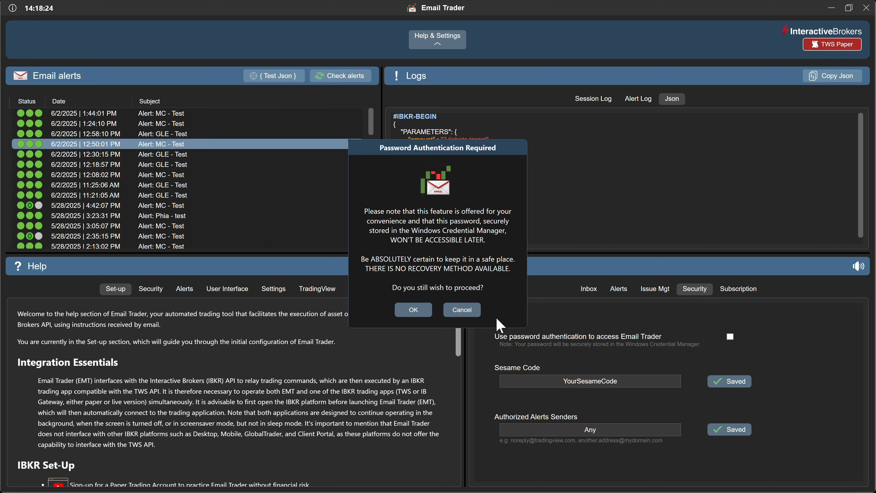
click(475, 313)
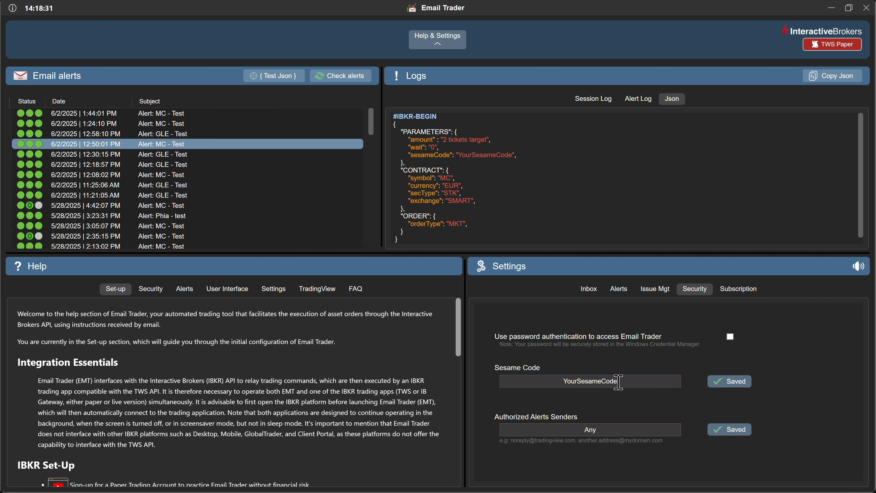
double_click(481, 155)
click(602, 381)
double_click(609, 381)
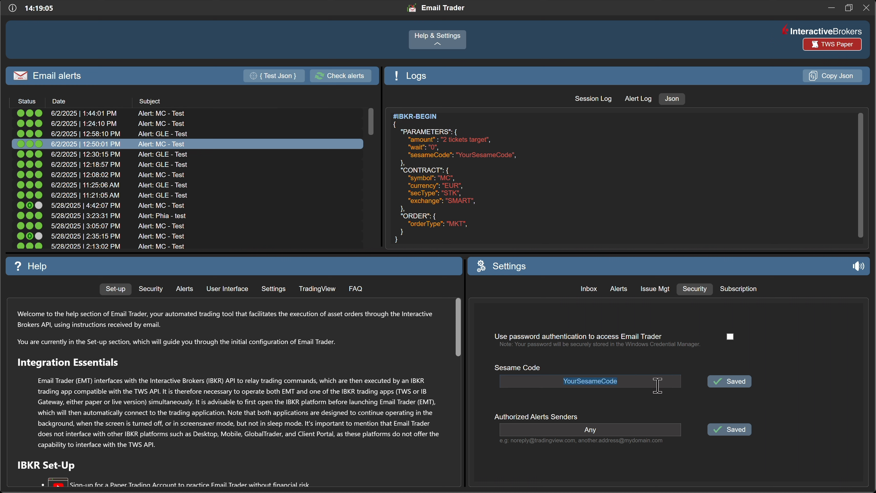
click(657, 385)
double_click(590, 429)
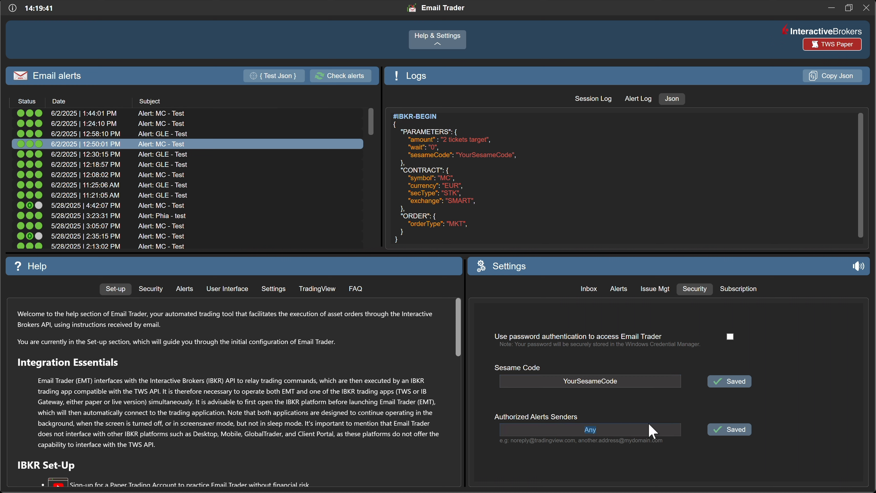
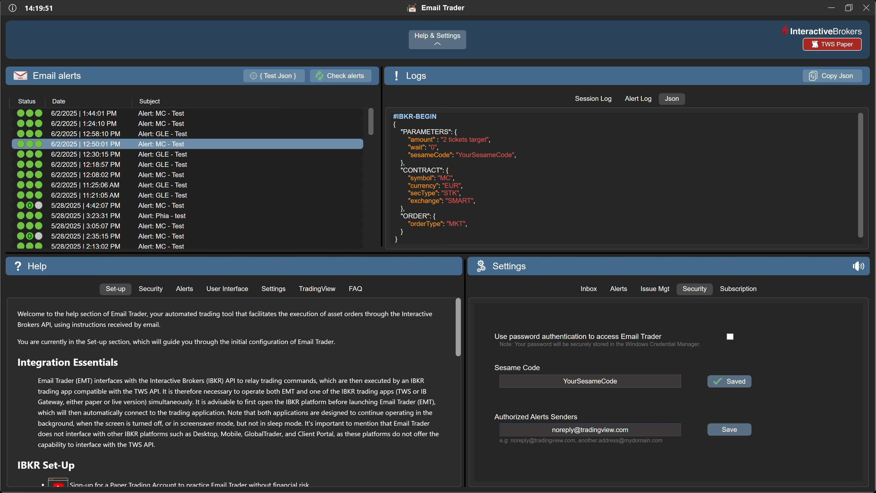
click(720, 429)
Step: View the Active Subscription (Bypass) status, then go back to the Inbox settings
click(738, 289)
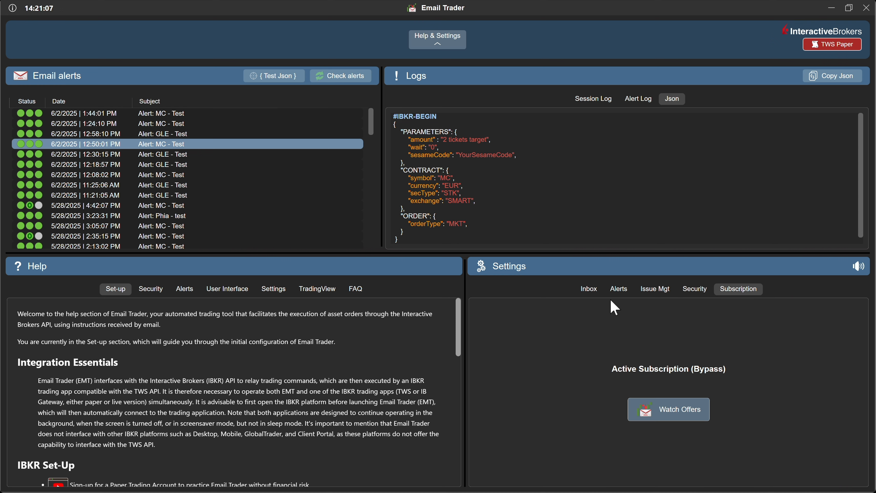
click(591, 292)
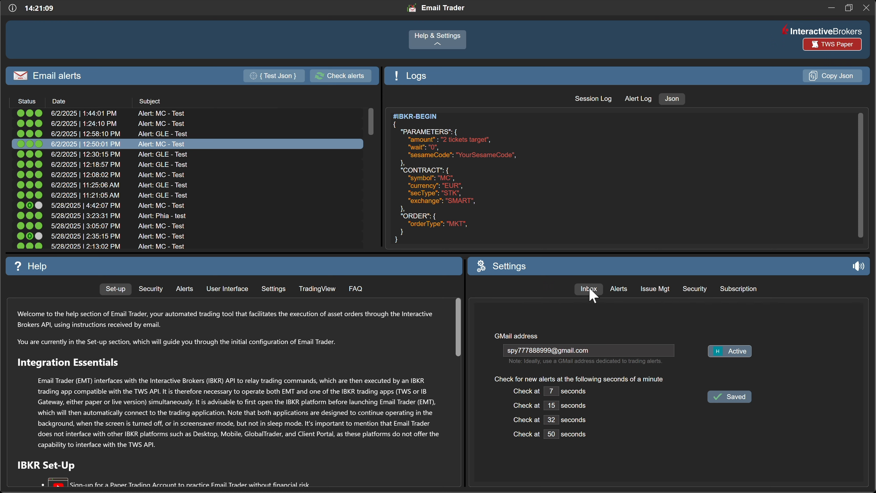